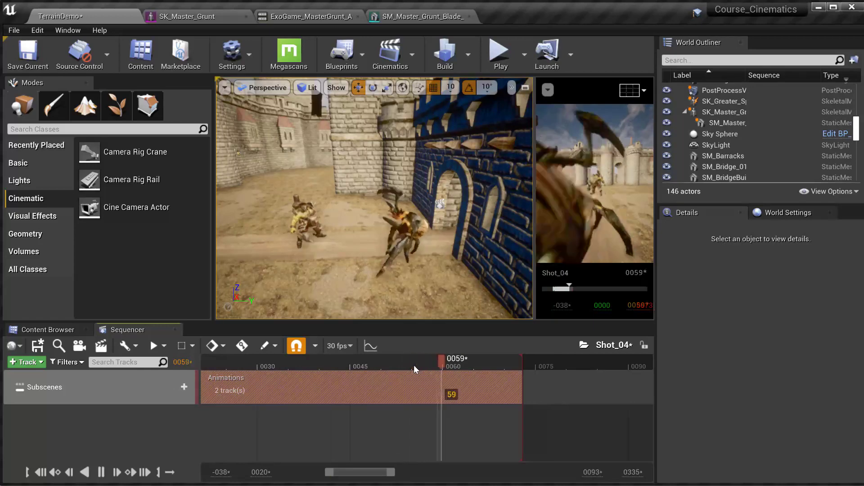
Step: Create a new cine camera with a camera cut at frame 0 of Shot_04
scroll(411, 387, "down", 8)
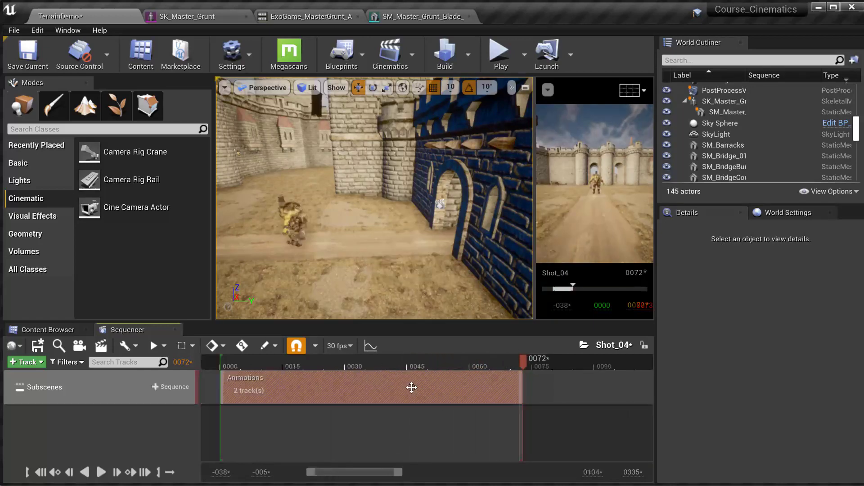
left_click_drag(402, 473, 412, 475)
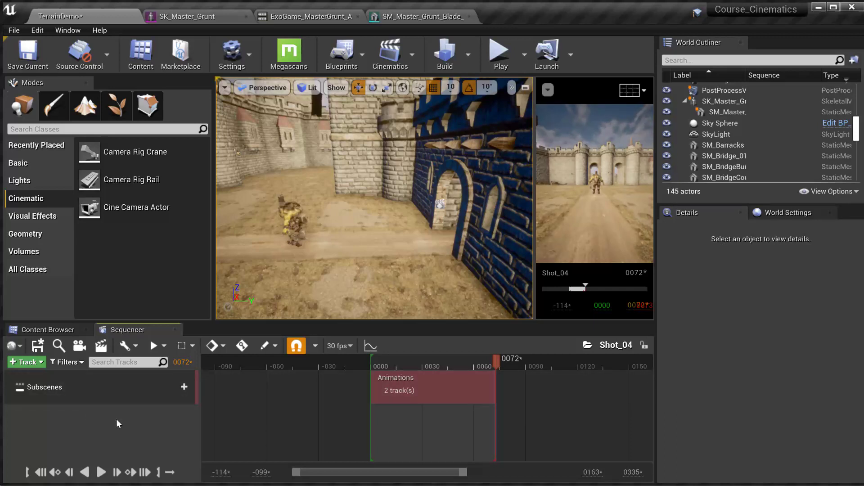
right_click_drag(346, 263, 315, 234)
key("w")
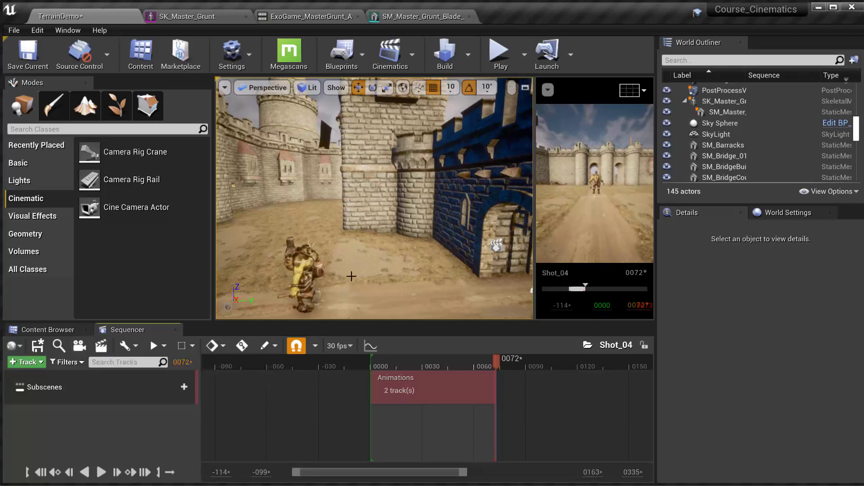
left_click(402, 361)
left_click_drag(402, 361, 370, 363)
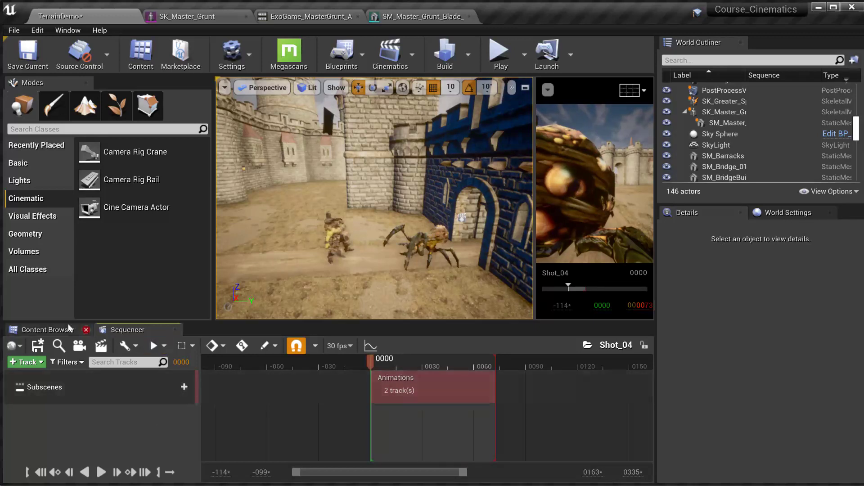
left_click(14, 363)
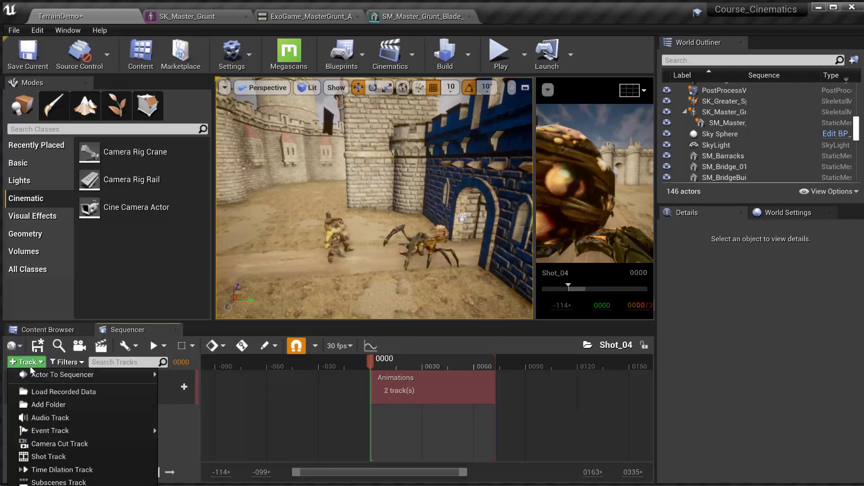
left_click(101, 345)
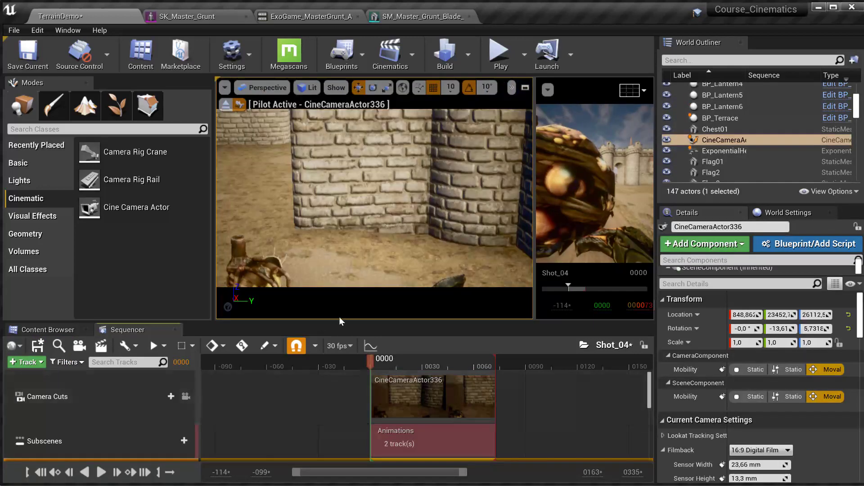
Step: Pilot the new camera to frame the grunt and the spider from above and key its transform at frame 0
right_click_drag(374, 198, 447, 208)
scroll(79, 431, "down", 4)
scroll(79, 431, "up", 2)
key("s")
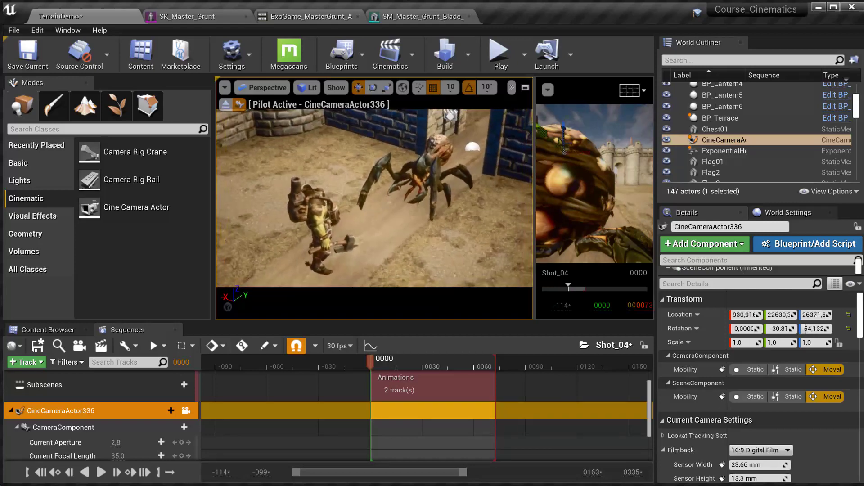
scroll(400, 432, "down", 2)
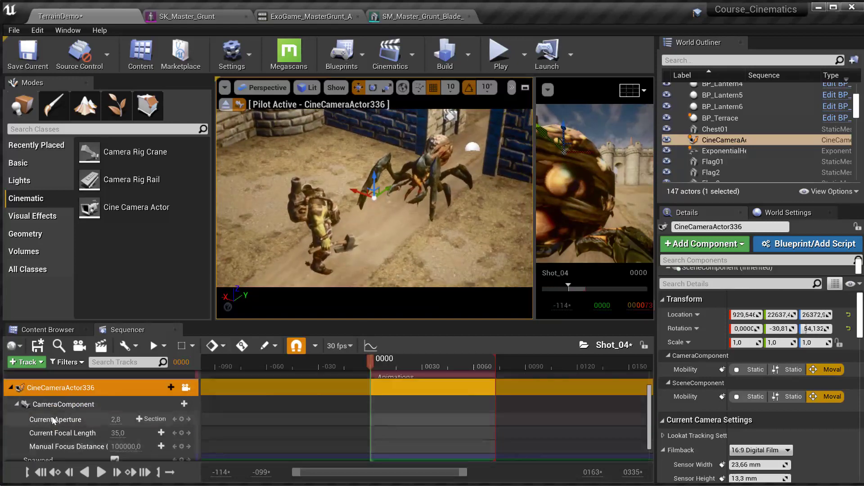
scroll(150, 442, "down", 1)
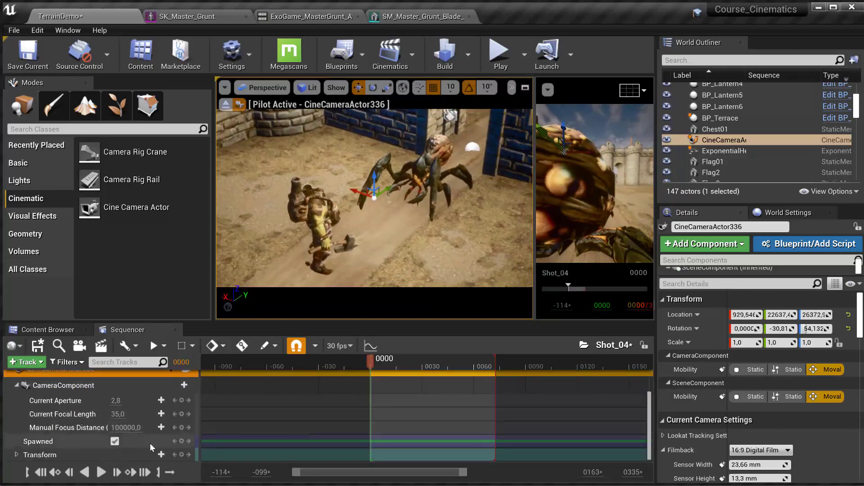
left_click(182, 454)
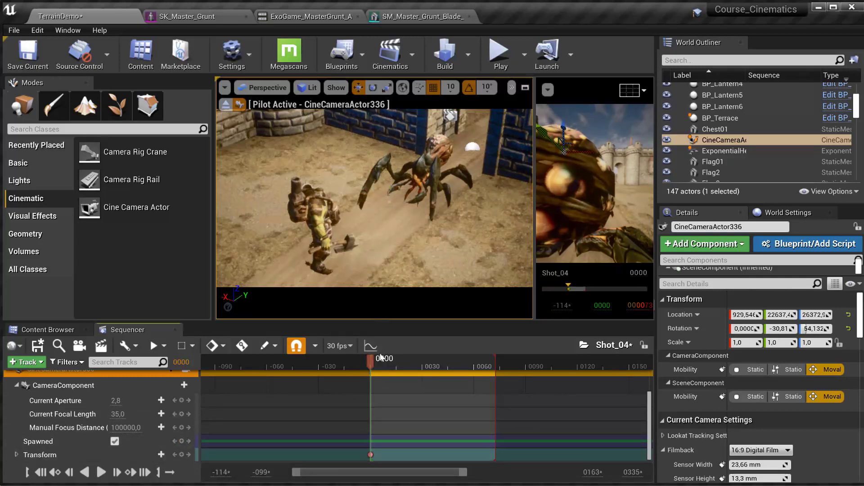
Step: Reframe the camera to a close side view of both characters, keying its transform at frames 27 and 33
left_click_drag(371, 363, 419, 357)
right_click_drag(374, 198, 332, 185)
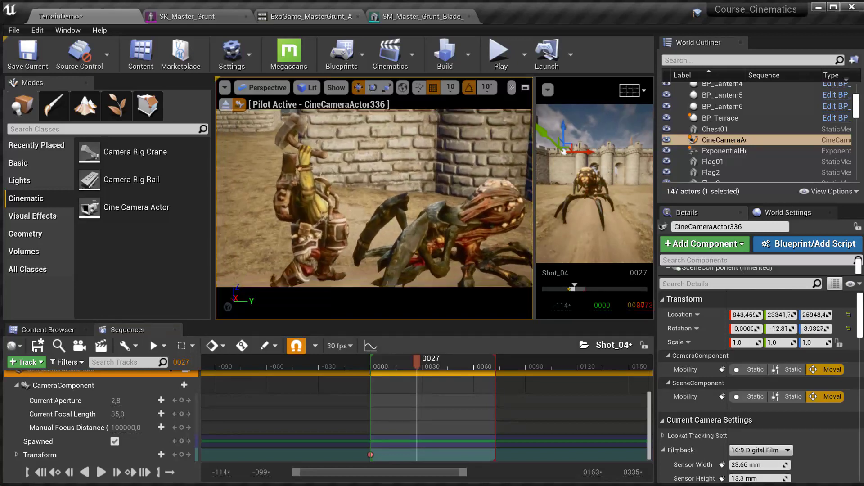
left_click(182, 455)
mouse_move(420, 360)
left_mouse_down()
mouse_move(377, 360)
mouse_move(429, 358)
left_mouse_up()
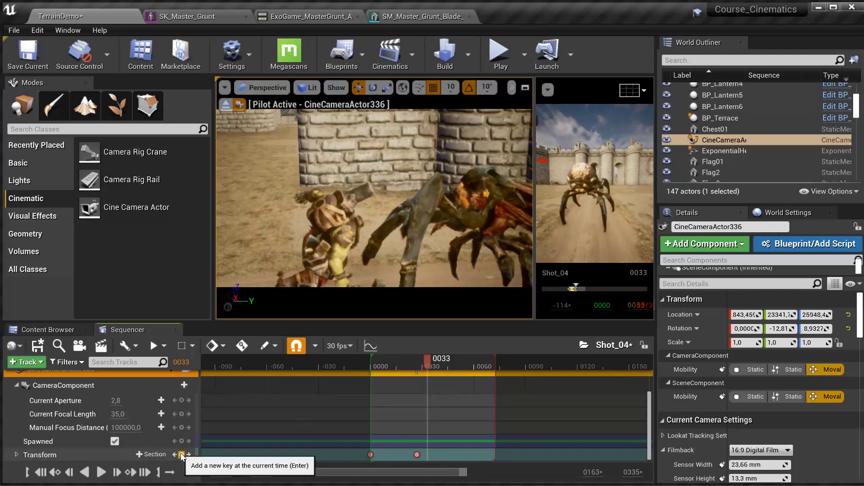
Step: Reframe the camera with the grunt and the rearing spider both in view and key its transform at frame 60
left_click_drag(429, 364, 447, 364)
key("d")
right_click_drag(405, 202, 392, 206)
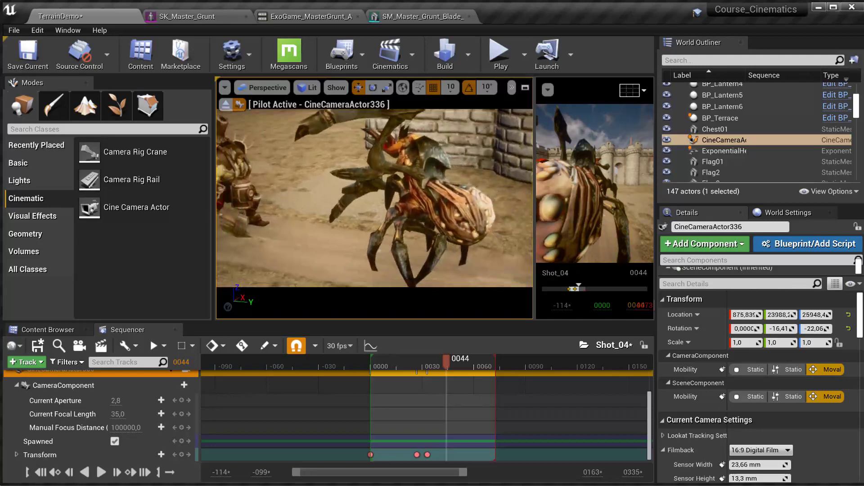
key("a")
right_click_drag(375, 198, 394, 195)
left_click_drag(450, 366, 473, 359)
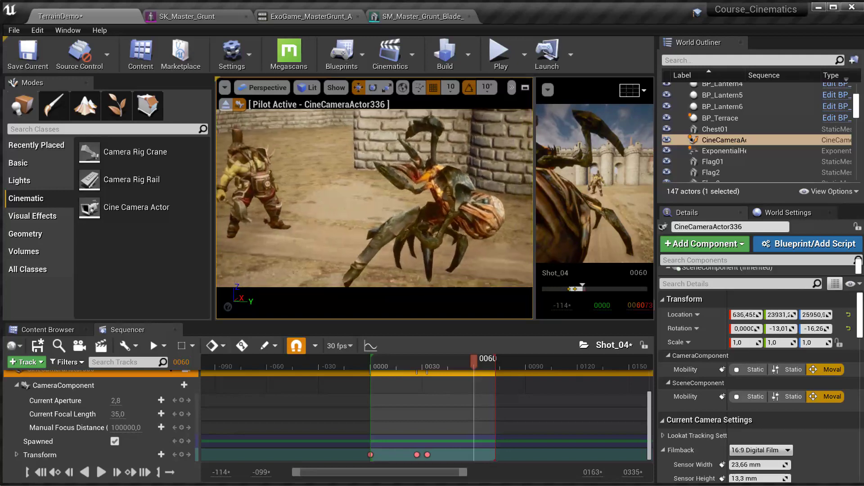
left_click(181, 455)
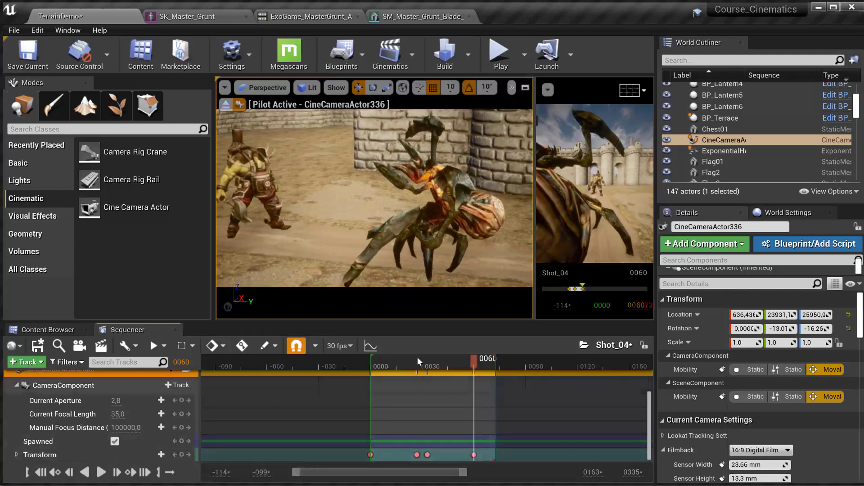
Step: Lower the camera to frame the collapsed spider at frame 72, key its transform, and save the shot
left_click_drag(471, 360, 496, 351)
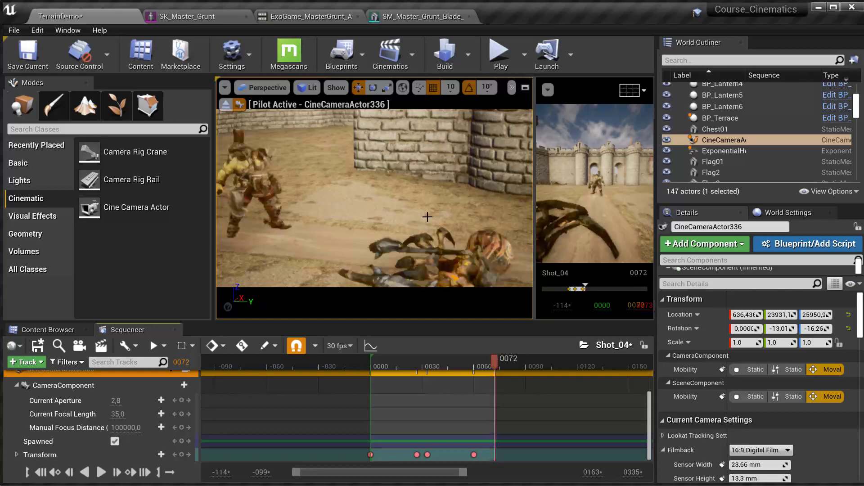
mouse_move(426, 218)
right_mouse_down()
mouse_move(443, 208)
mouse_move(426, 225)
right_mouse_up()
key("e")
key("q")
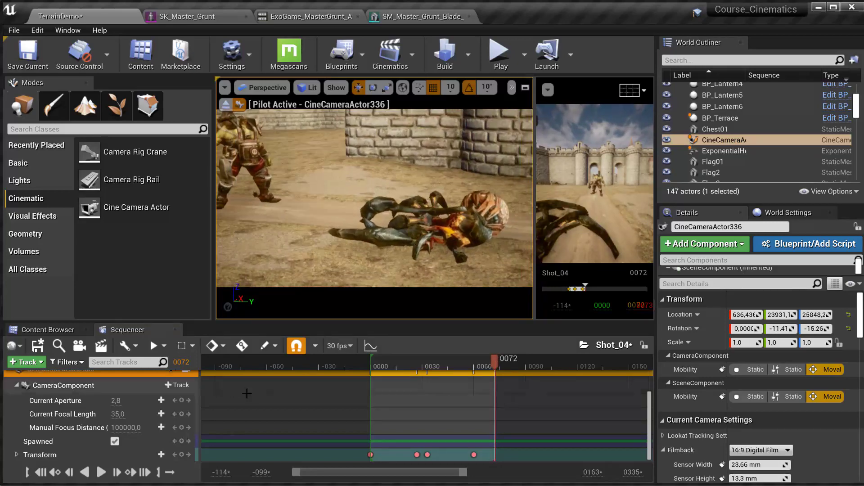
left_click(182, 454)
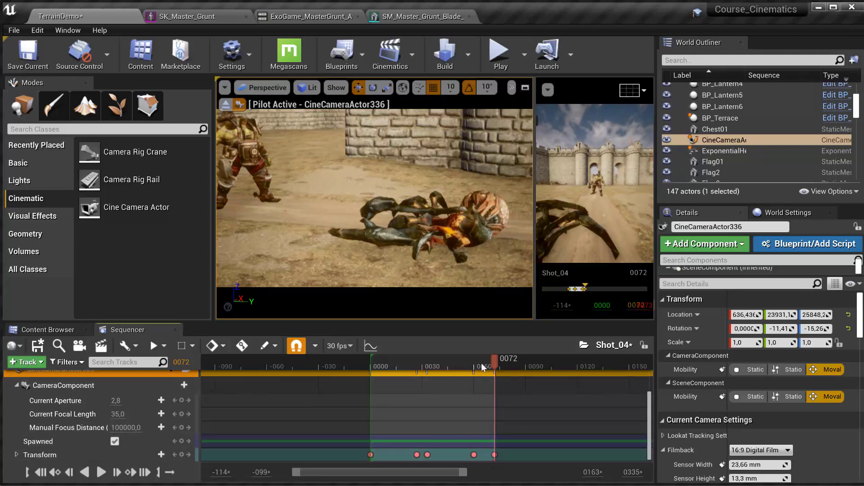
mouse_move(493, 361)
left_mouse_down()
mouse_move(406, 349)
mouse_move(494, 346)
mouse_move(381, 344)
mouse_move(494, 346)
left_mouse_up()
key("ctrl+s")
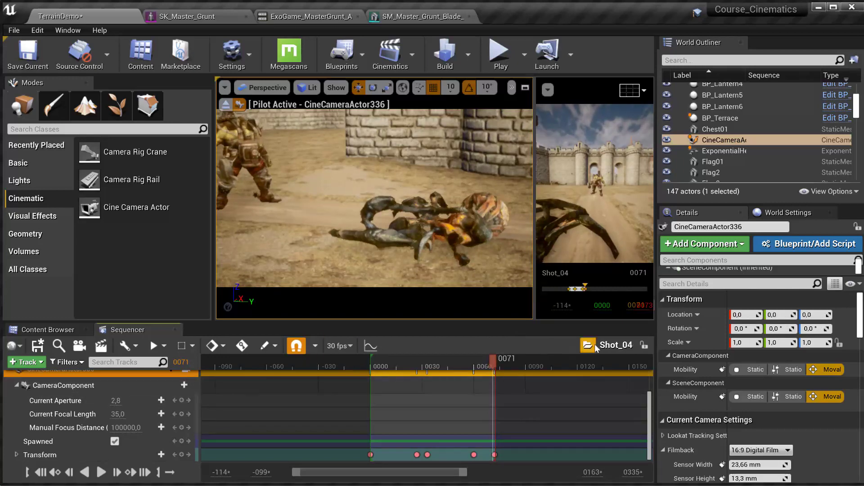
Step: Stop piloting the cine camera so the viewport moves independently of it
right_click_drag(359, 216, 341, 253)
key("s")
key("a")
key("s")
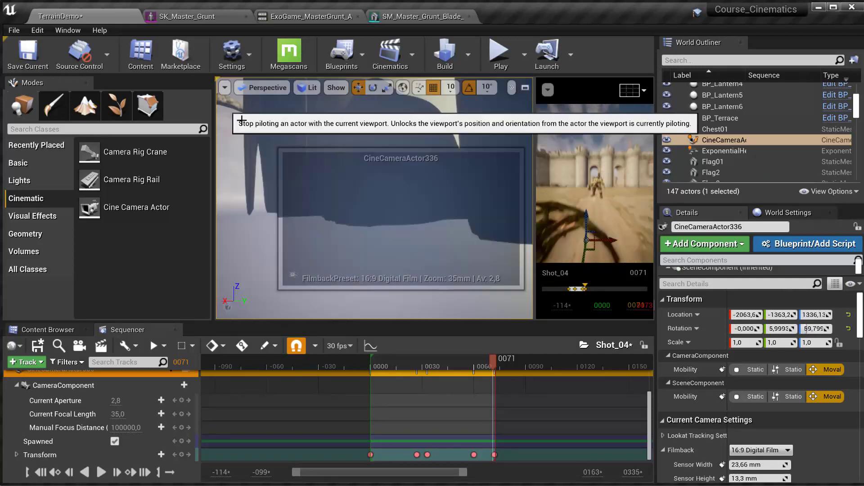
left_click(225, 104)
key("s")
right_click_drag(374, 117, 383, 135)
Step: Focus the viewport on BP_Lantern2 and look toward the blue castle gate and the fallen spider
double_click(720, 118)
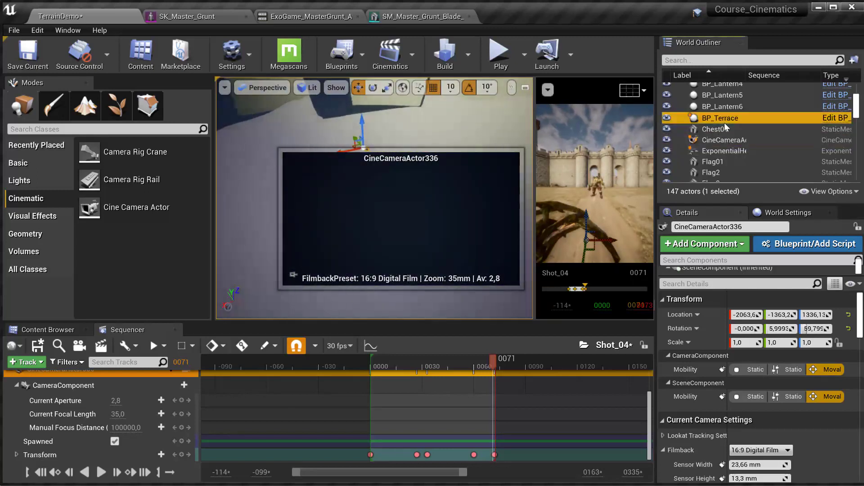
right_click_drag(374, 198, 353, 148)
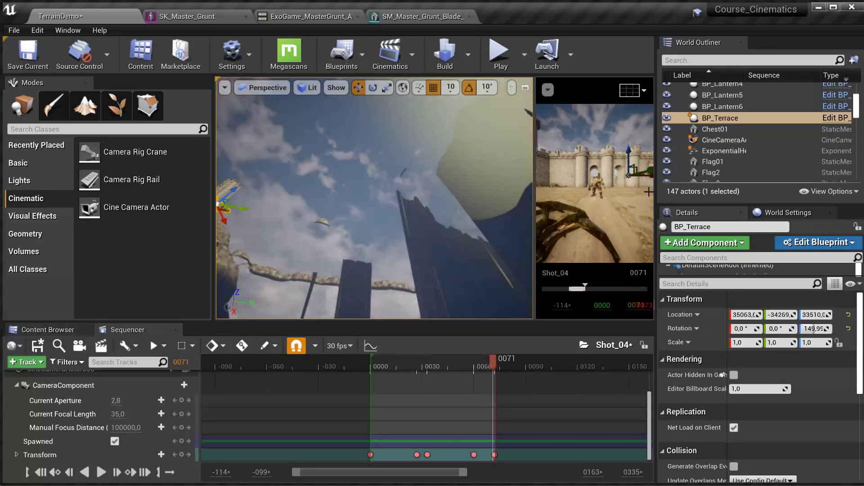
scroll(725, 112, "up", 3)
double_click(726, 114)
right_click_drag(373, 198, 405, 248)
right_click_drag(366, 214, 369, 215)
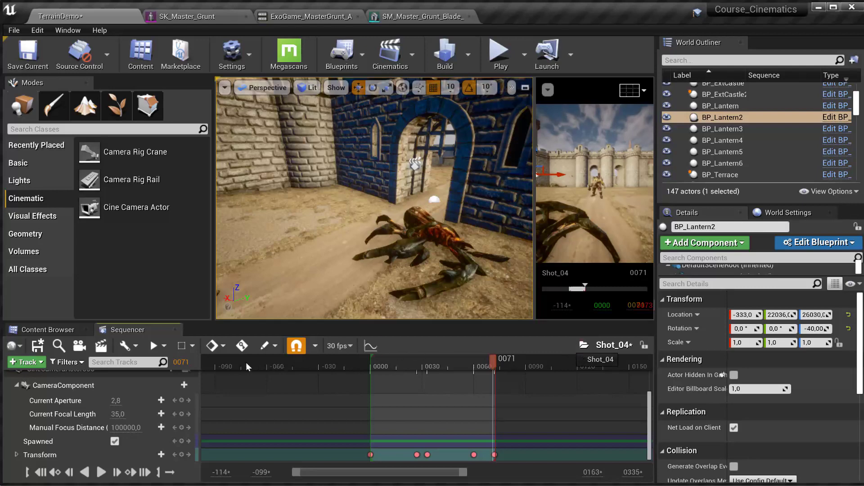
Step: Open the Master sequence from the Cinematics content folder
left_click(72, 330)
left_click(127, 330)
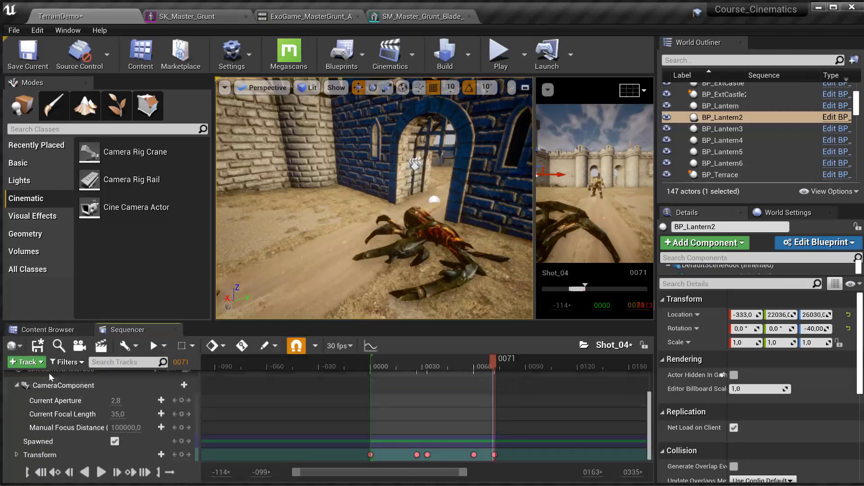
left_click(56, 331)
scroll(67, 405, "up", 3)
left_click(49, 390)
left_click(190, 400)
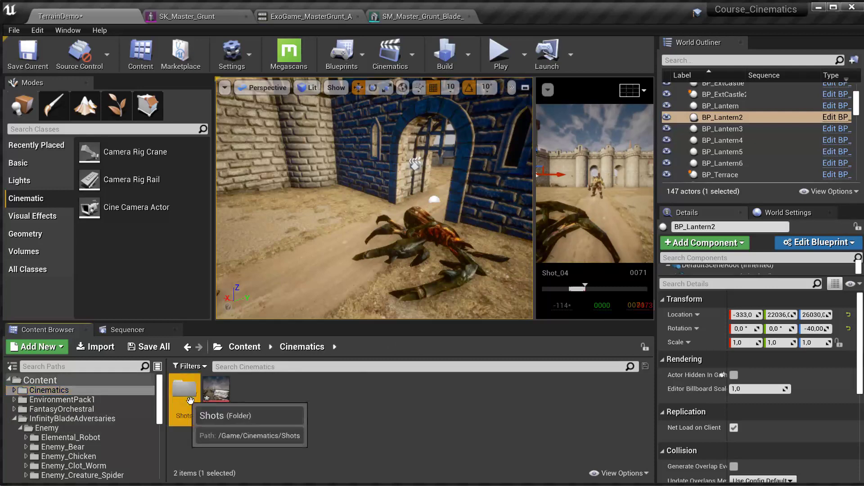
double_click(216, 390)
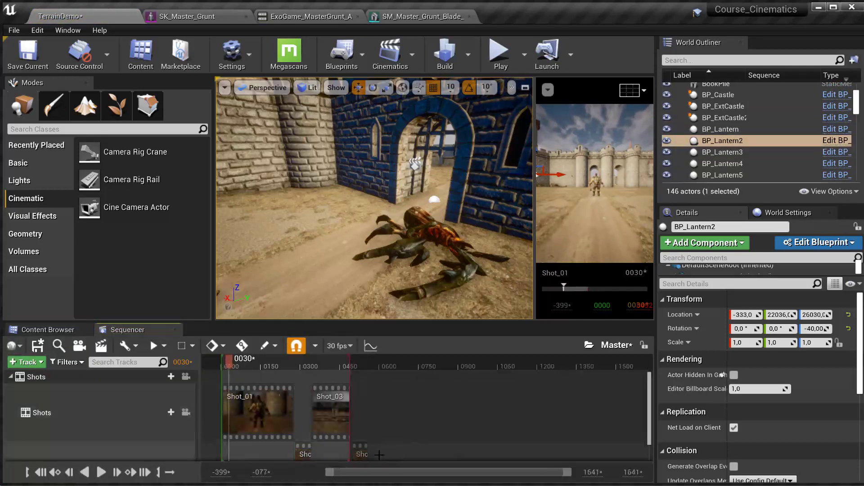
Step: Extend the Master sequence's playback end past Shot_04, to just before frame 600
left_click(364, 457)
scroll(406, 446, "down", 2, "ctrl")
scroll(400, 438, "down", 1)
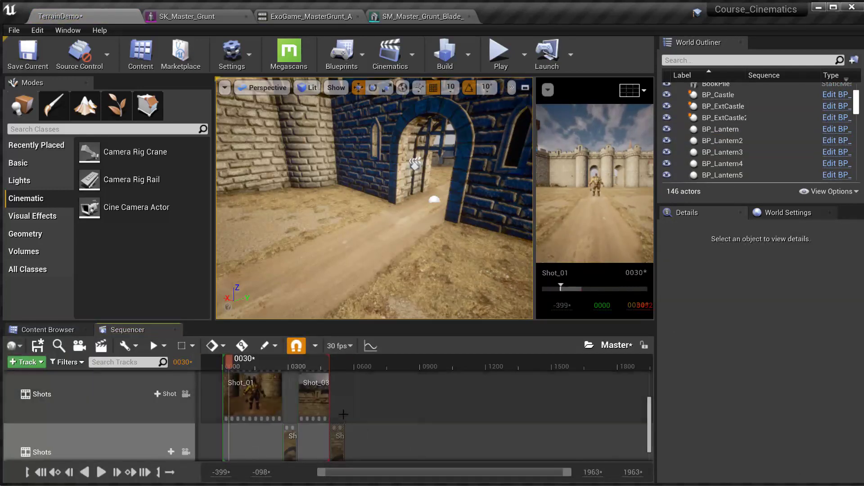
left_click_drag(327, 359, 356, 360)
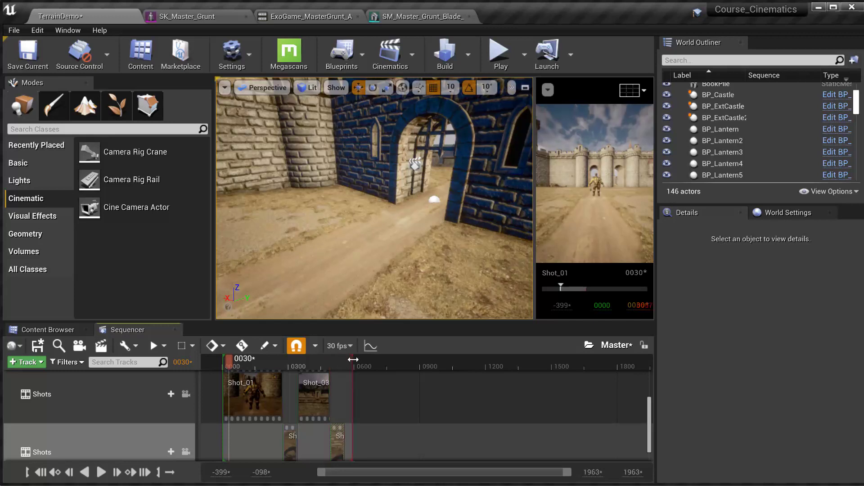
scroll(366, 436, "up", 5, "ctrl")
right_click_drag(558, 438, 428, 431)
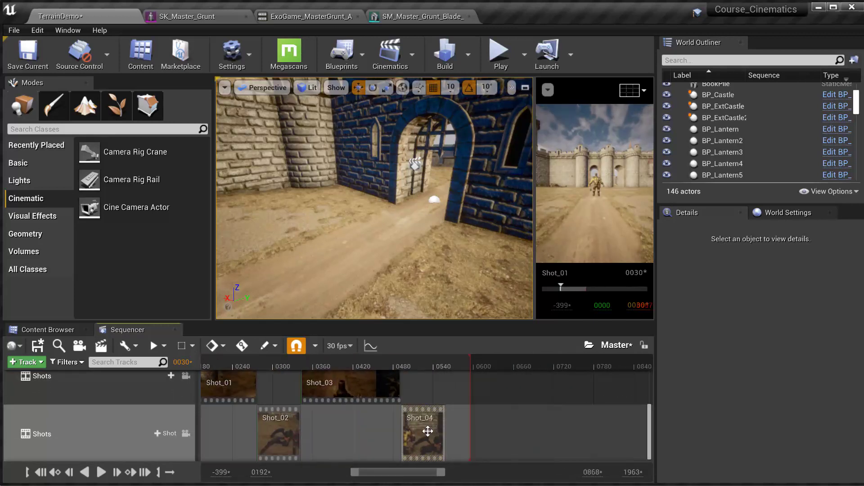
Step: Open Shot_04 from within the Master sequence and review its camera and subscene tracks
double_click(420, 431)
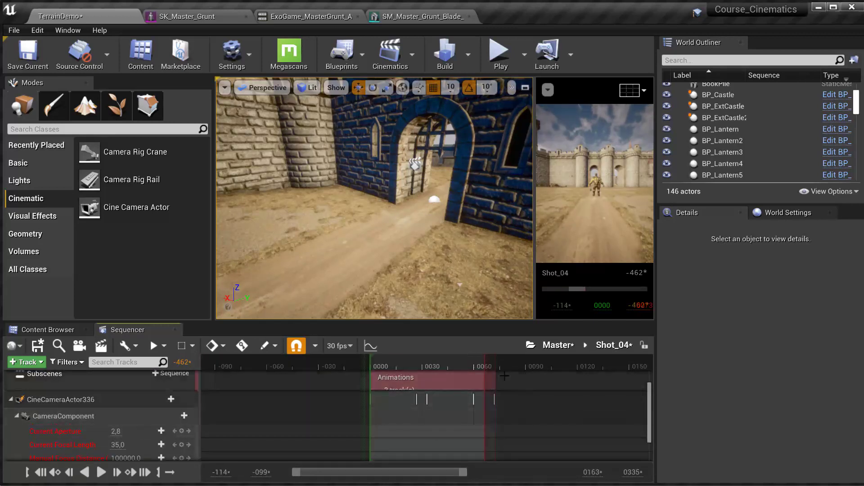
scroll(526, 416, "up", 2)
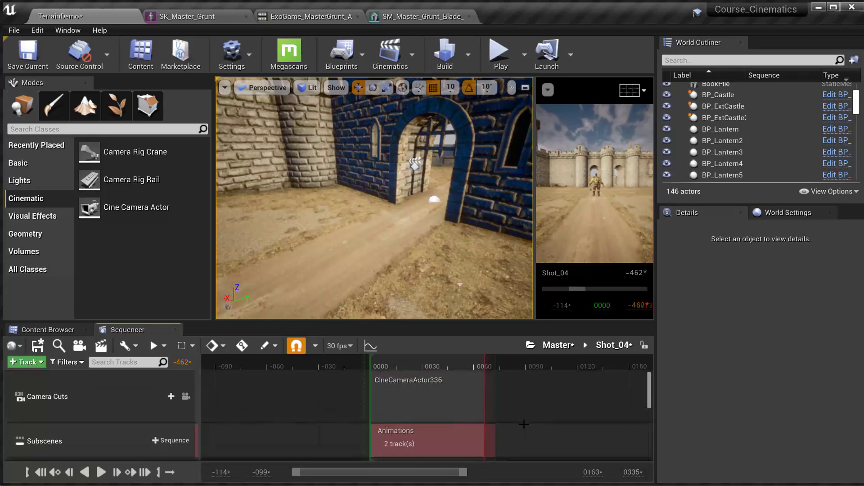
scroll(522, 424, "down", 2)
scroll(451, 411, "up", 2)
scroll(459, 392, "down", 2)
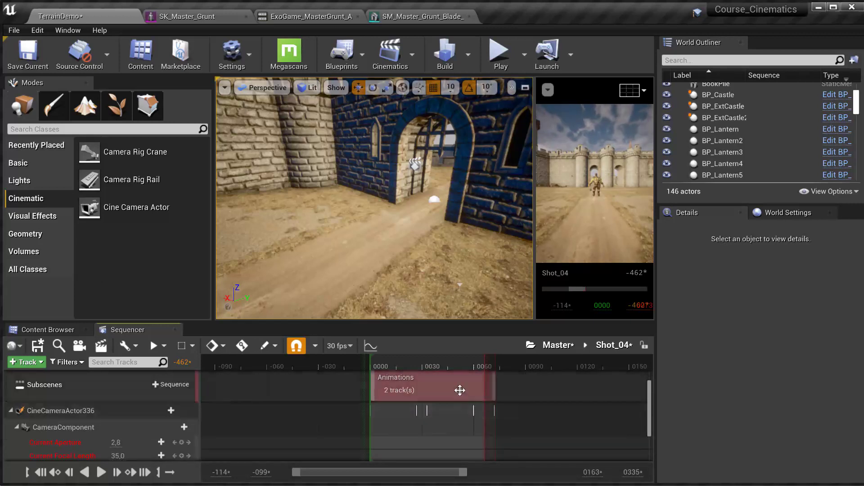
Step: Move the playhead to frame 66 in Shot_04 and open its Animations subsequence
left_click(459, 391)
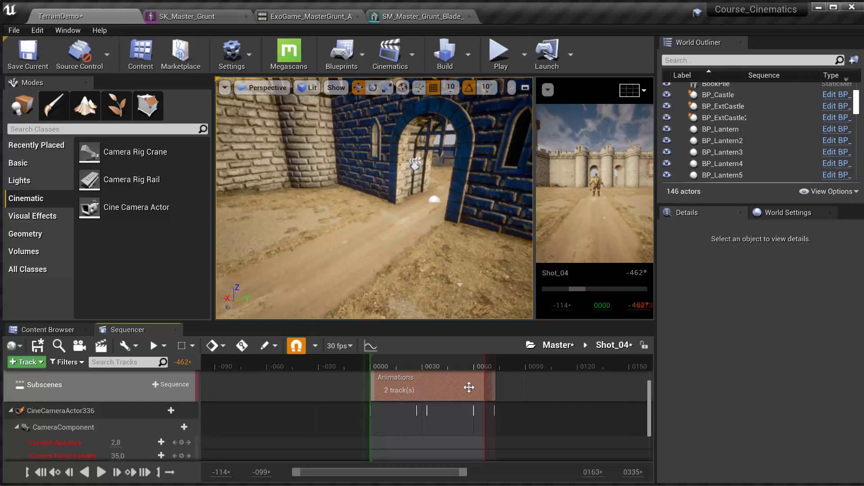
left_click(466, 359)
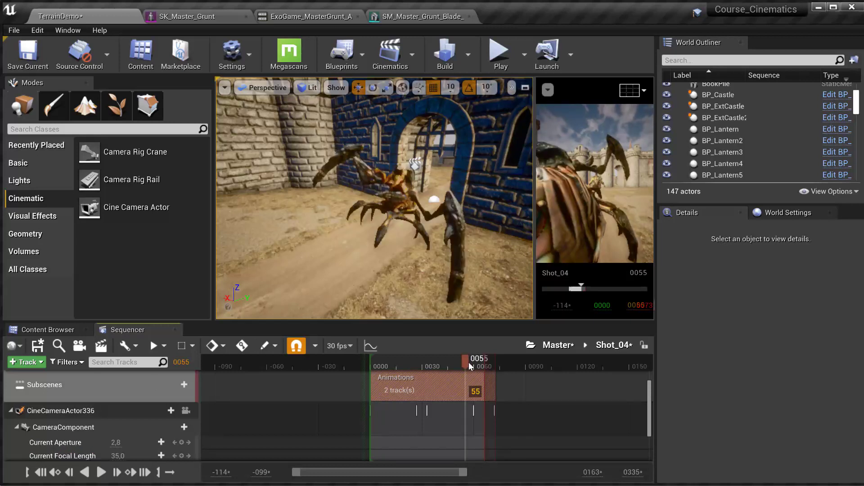
left_click_drag(468, 362, 484, 361)
double_click(489, 390)
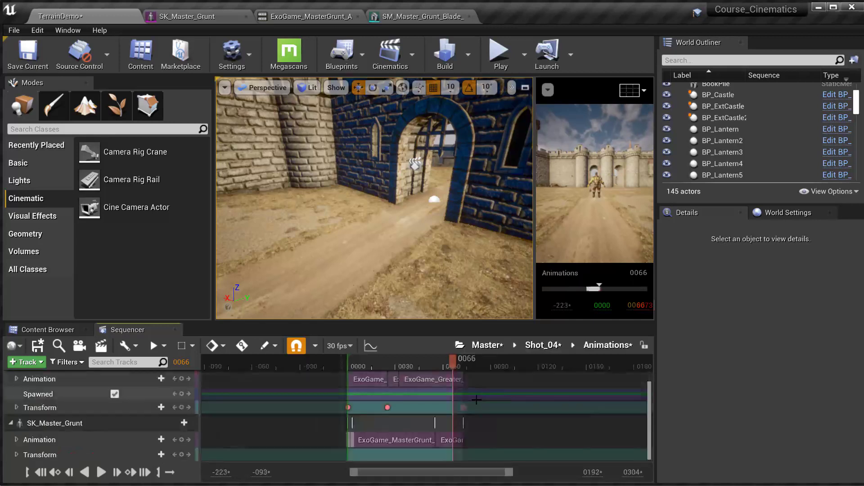
Step: Scrub the Animations subsequence back to frame 55, where the grunt's attack clip hands over to its idle clip
scroll(476, 400, "up", 8)
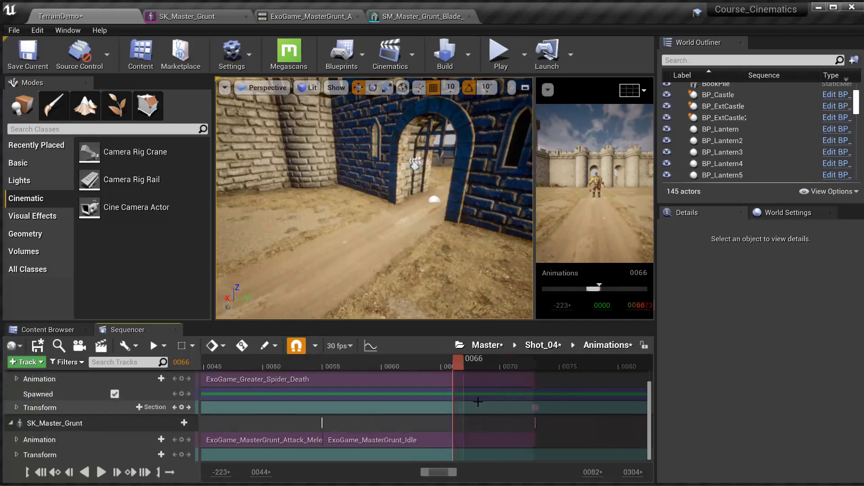
scroll(476, 401, "down", 1)
left_click_drag(459, 363, 343, 364)
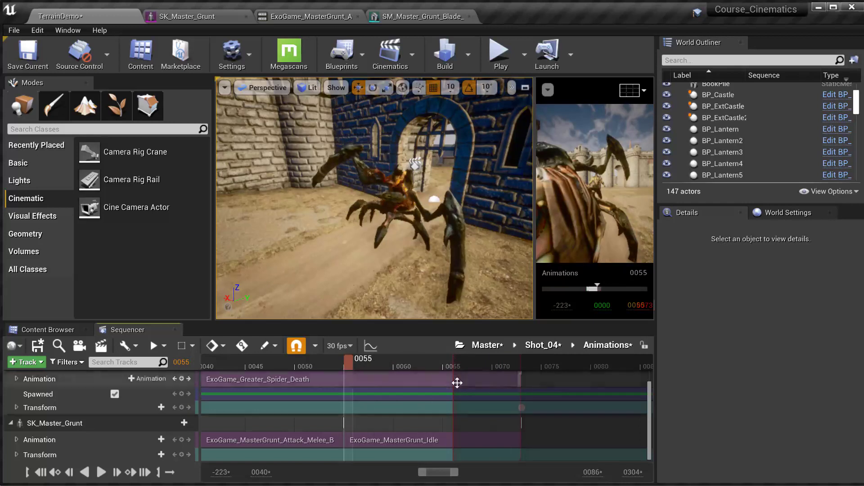
Step: Return to the Master sequence and extend the end of Shot_04 to frame 565
left_click(542, 345)
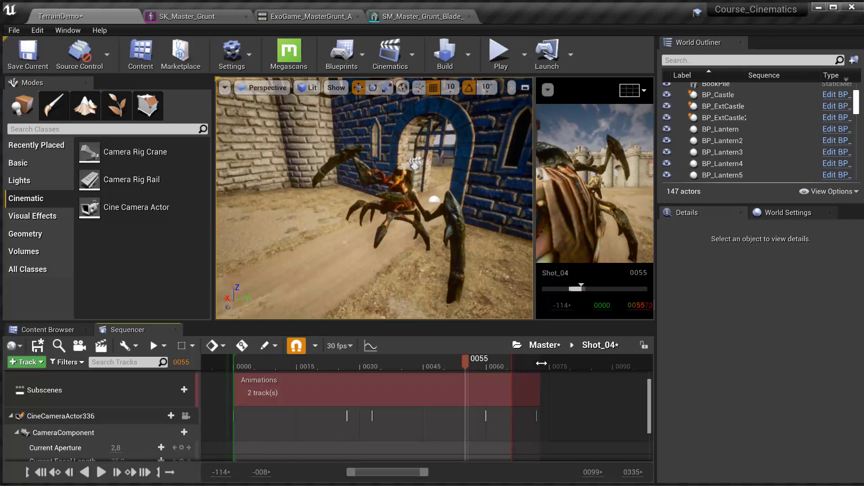
scroll(492, 397, "down", 5, "ctrl")
right_click_drag(527, 430, 442, 484)
scroll(436, 433, "up", 2)
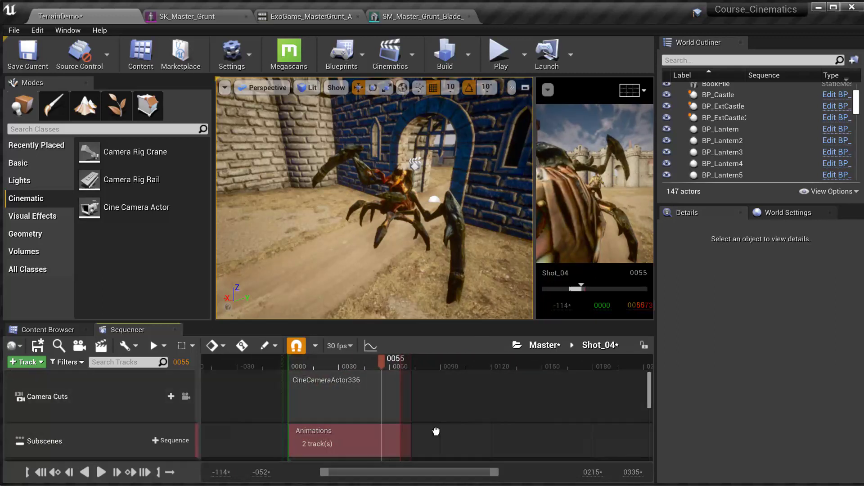
left_click(544, 346)
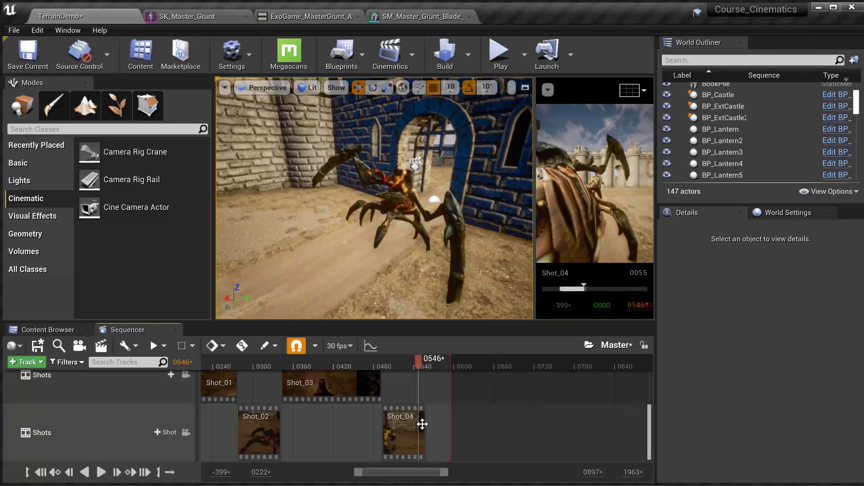
left_click_drag(421, 359, 431, 362)
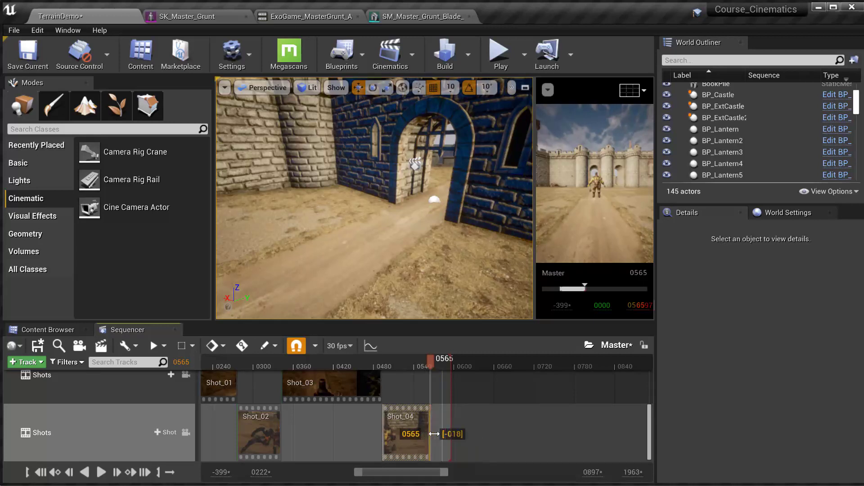
left_click(421, 361)
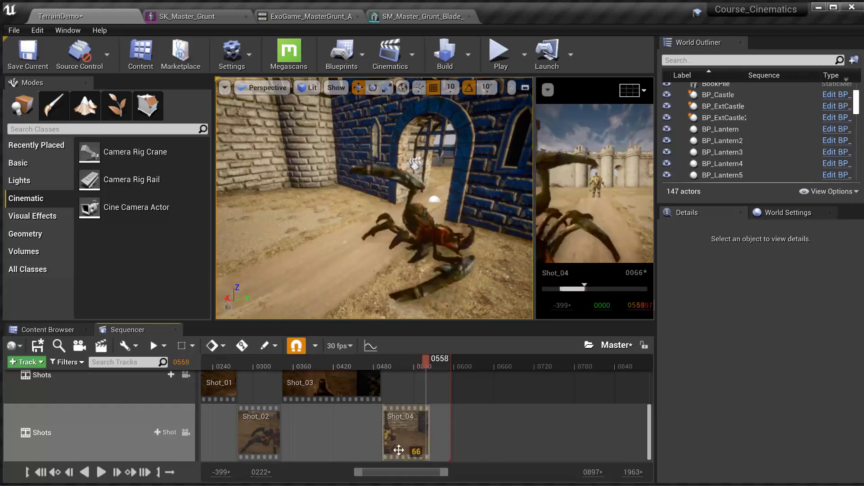
Step: Open the Animations subsequence inside Shot_04 and scrub to frame 62 to check the spider's death pose
double_click(400, 443)
scroll(408, 376, "up", 3)
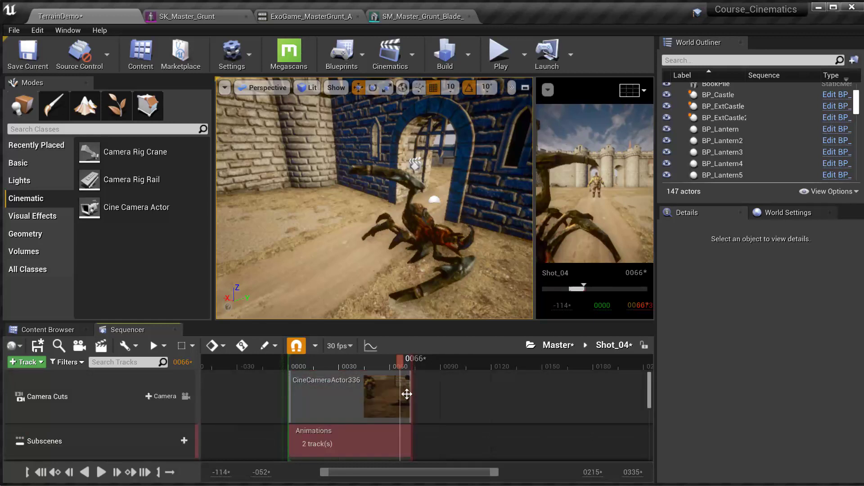
scroll(360, 410, "down", 3)
double_click(349, 396)
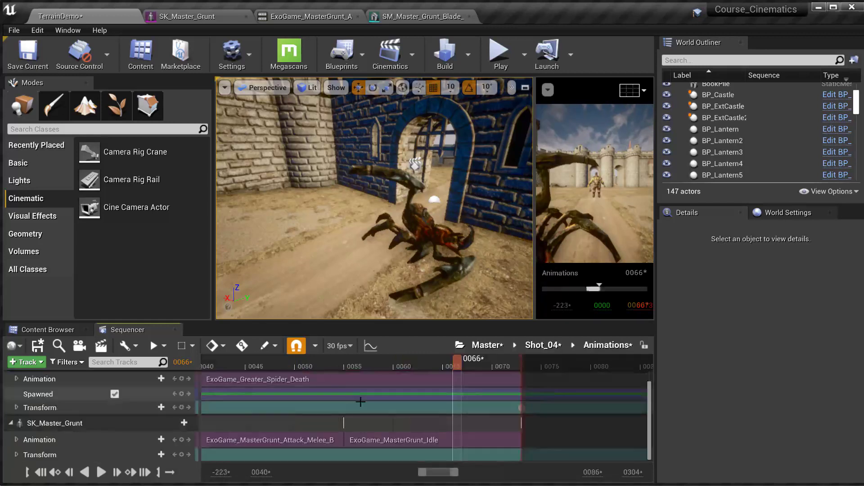
left_click_drag(455, 361, 422, 360)
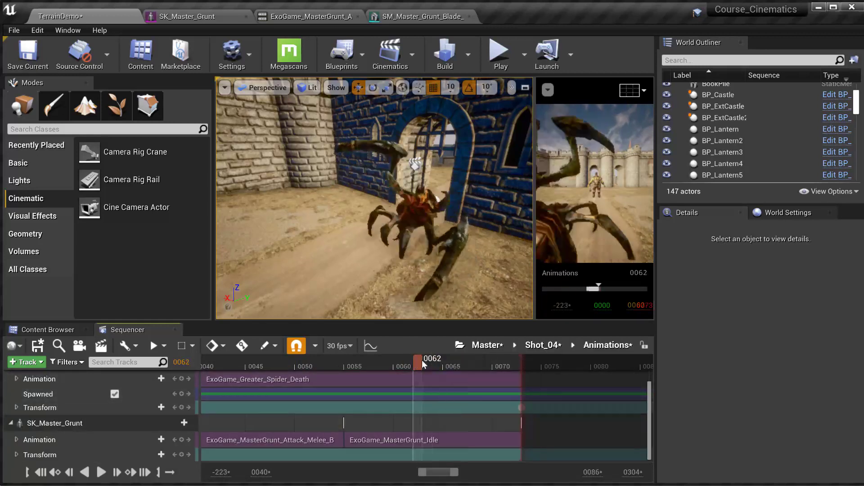
Step: Return to the Master sequence and pull its playback end in to frame 565, flush with the end of Shot_04
left_click(489, 345)
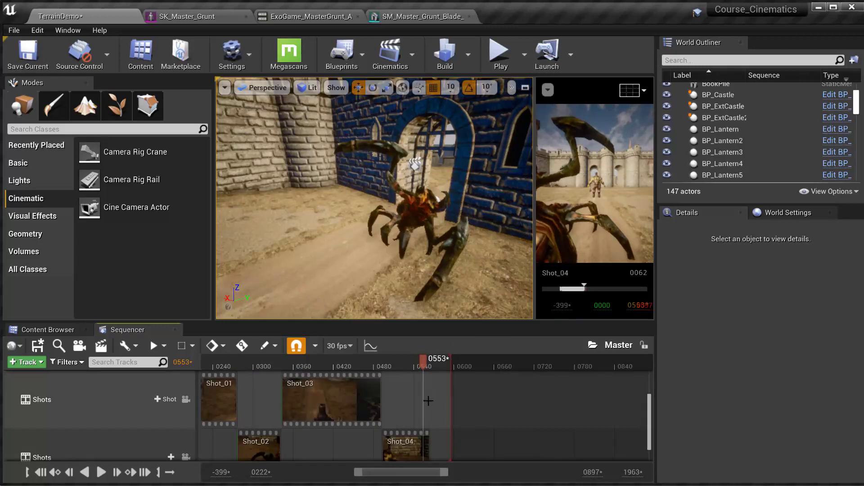
left_click_drag(426, 366, 421, 363)
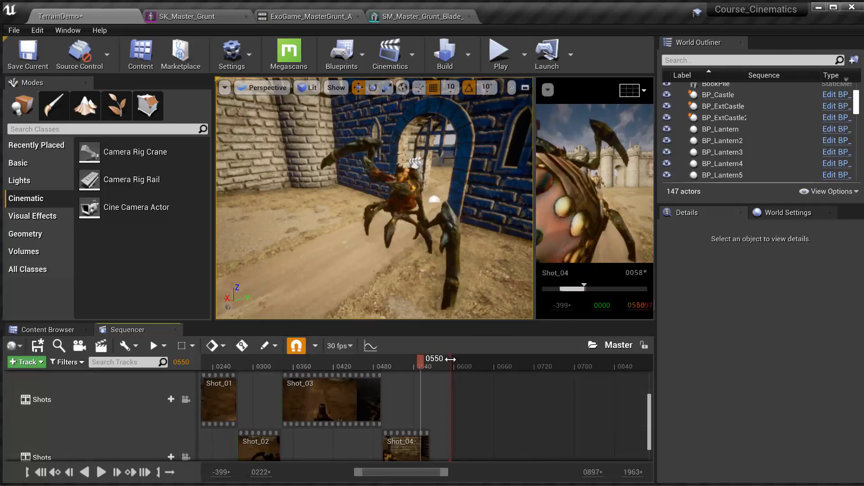
scroll(440, 387, "up", 10, "ctrl")
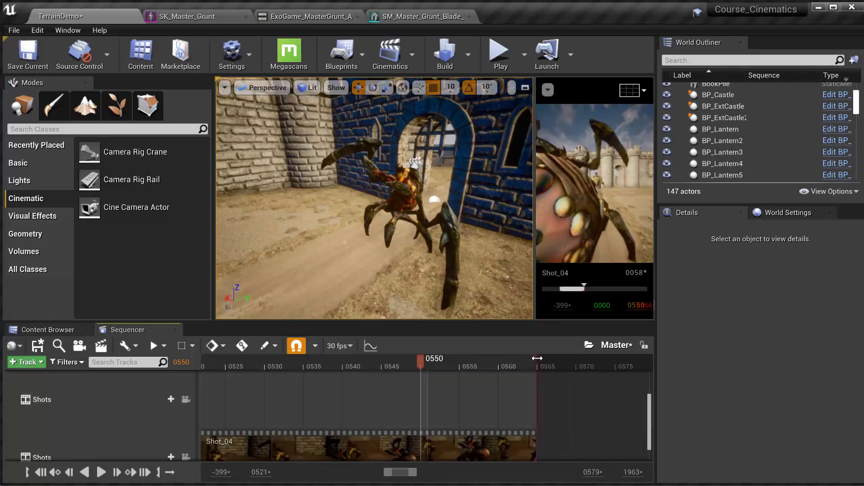
scroll(423, 391, "down", 10, "ctrl")
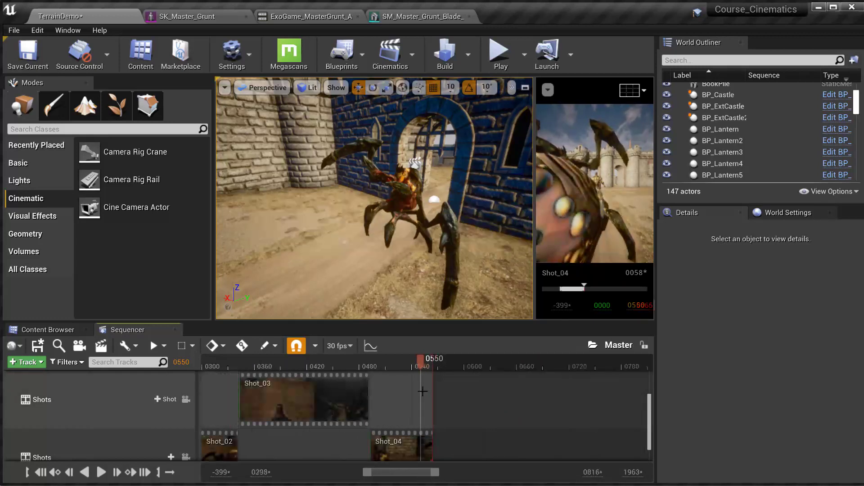
Step: Move the Master playhead to frame 32 and briefly run the level in the viewport, ending the play session
scroll(423, 391, "down", 5, "ctrl")
left_click_drag(414, 366, 288, 359)
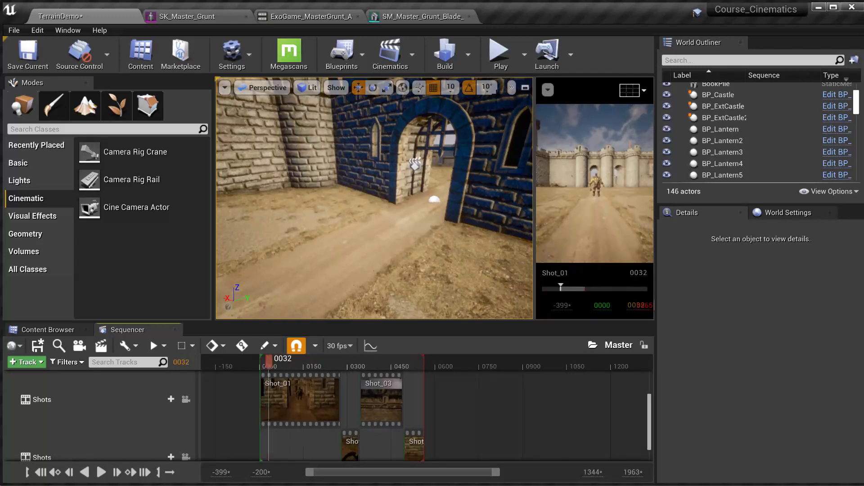
left_click(498, 51)
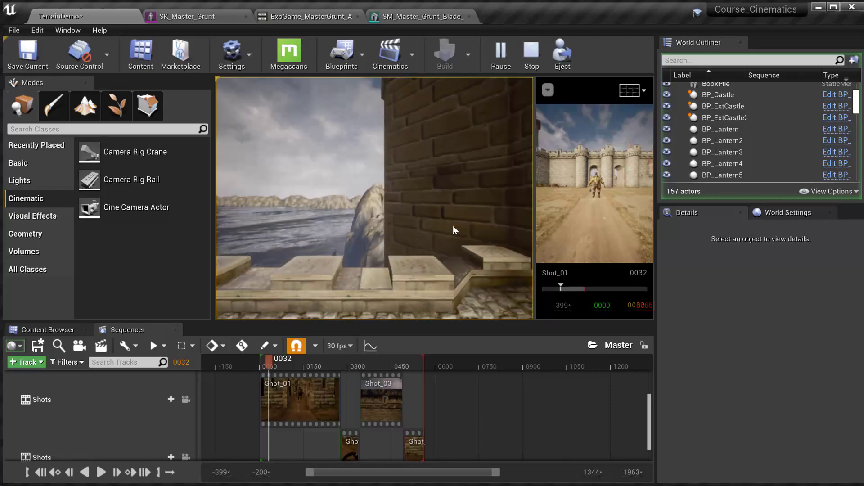
left_click(453, 226)
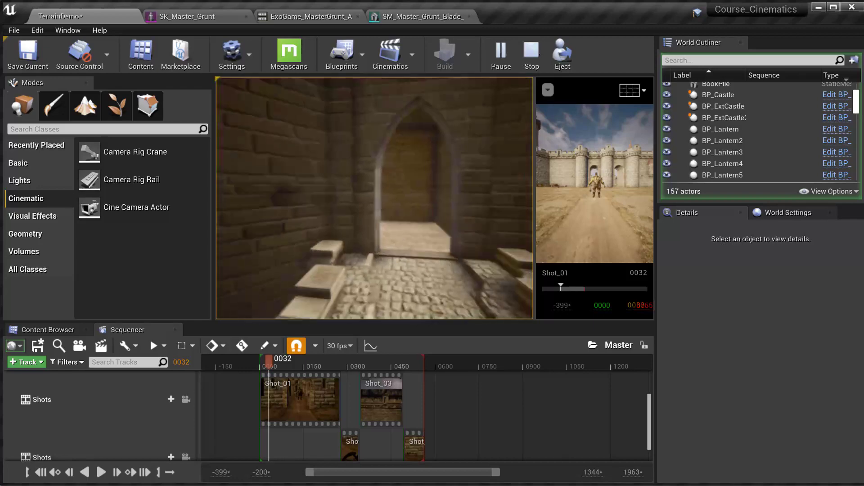
key("Escape")
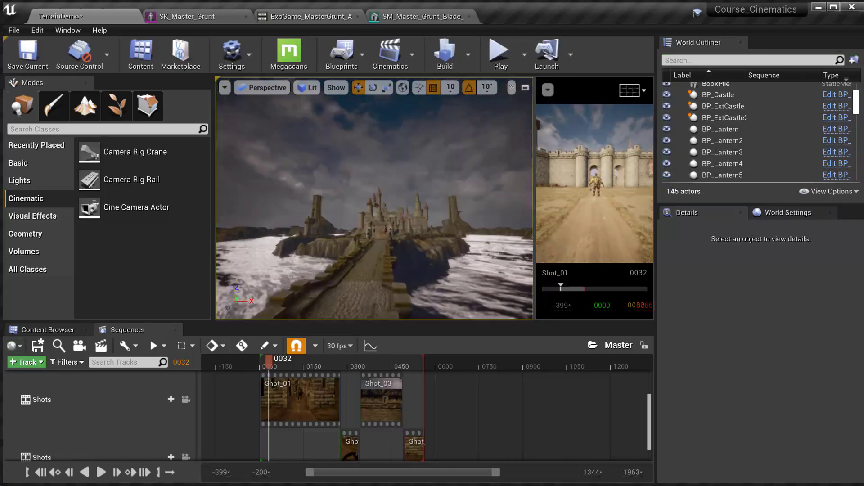
Step: With the Master playhead at frame 285, fly the viewport into the castle courtyard behind the grunt and save the level
right_click_drag(375, 198, 392, 209)
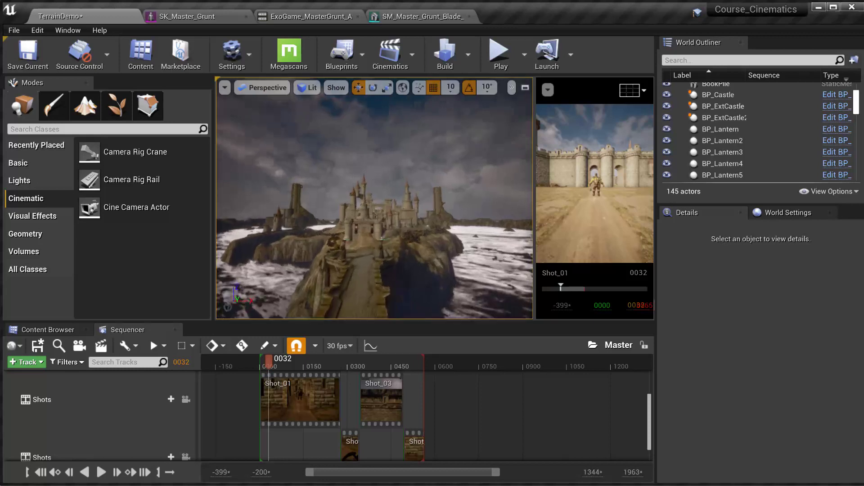
left_click_drag(270, 364, 342, 363)
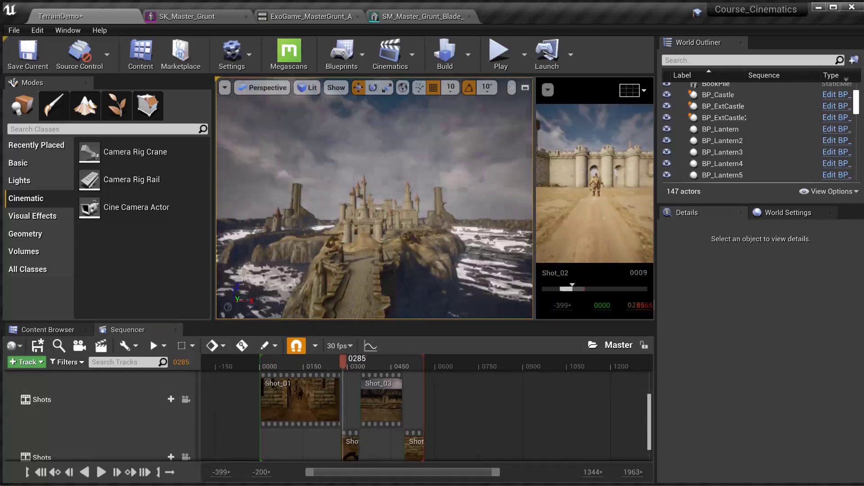
mouse_move(375, 198)
right_mouse_down()
mouse_move(371, 234)
mouse_move(376, 215)
right_mouse_up()
key("Up")
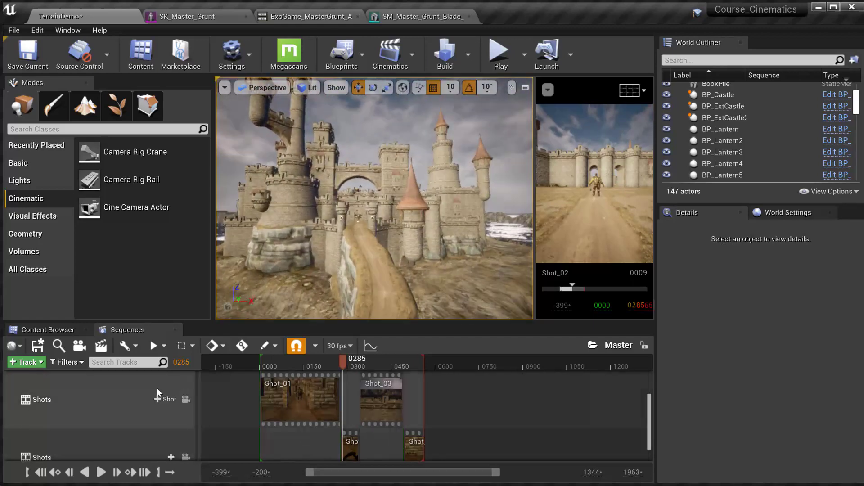
key("Up")
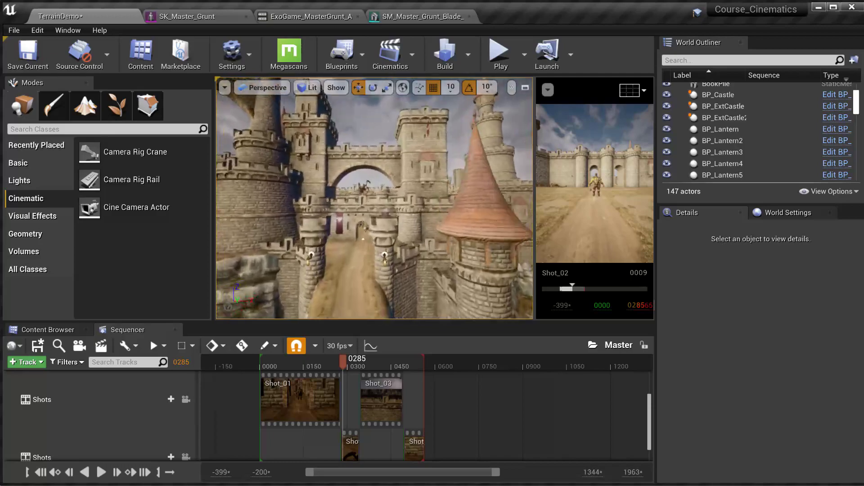
key("Up")
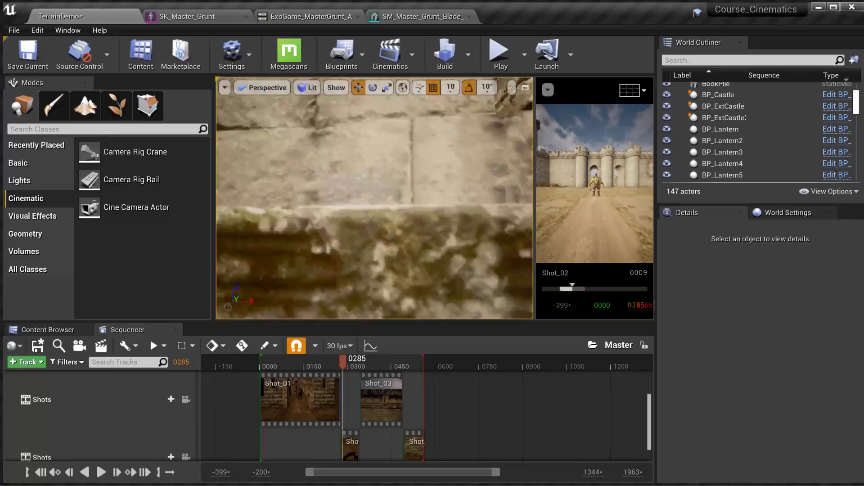
right_click_drag(374, 198, 241, 198)
key("s")
key("ctrl+s")
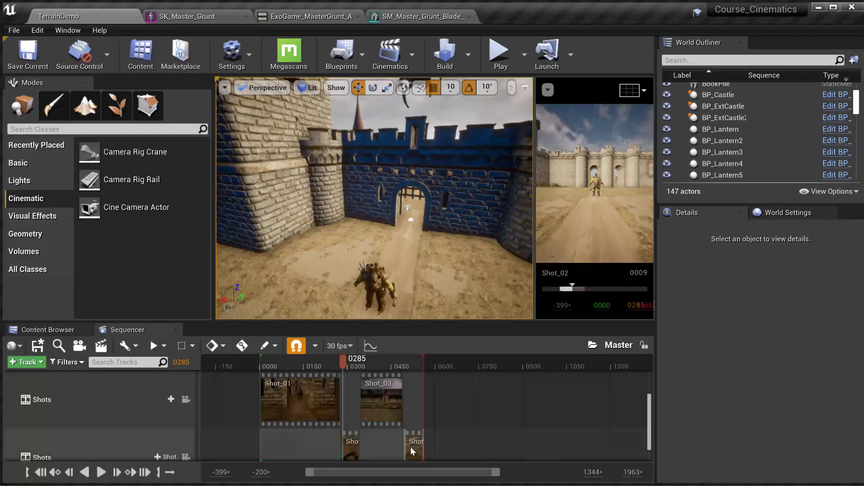
Step: Open Shot_04 from the Master sequence and review its camera cuts, subscene and CineCameraActor336 keyframe tracks
double_click(410, 446)
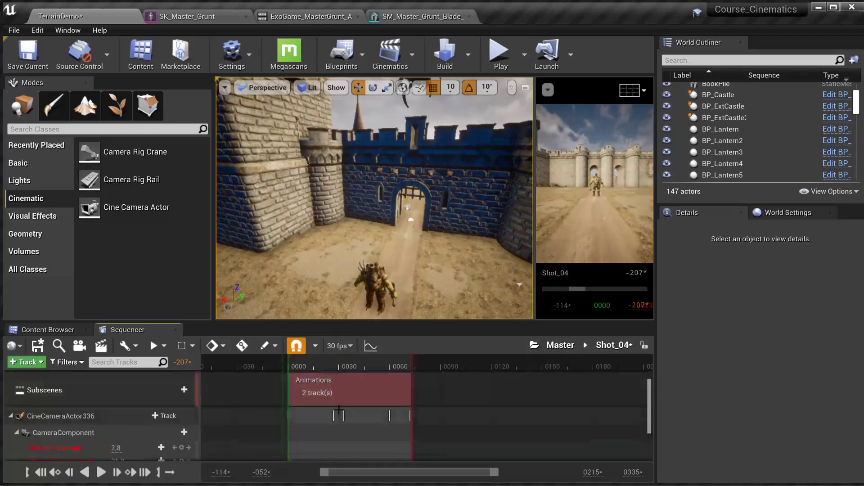
scroll(52, 417, "down", 1)
scroll(64, 408, "up", 4)
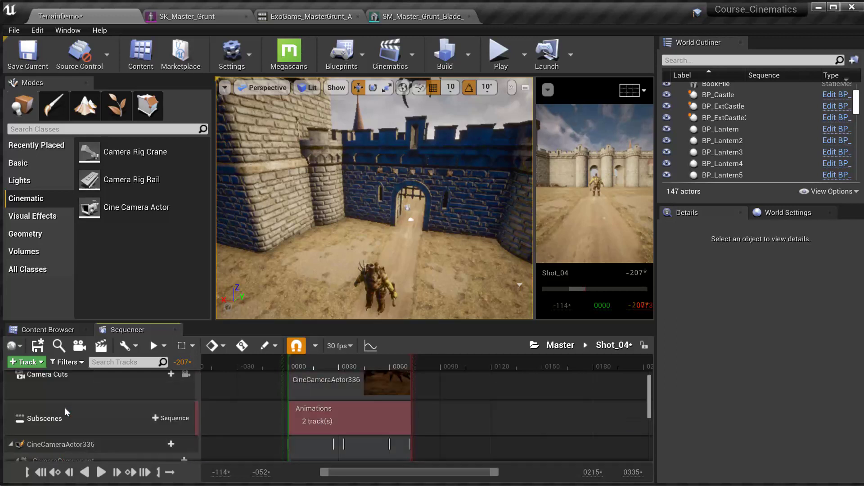
scroll(75, 416, "down", 3)
scroll(369, 422, "down", 1)
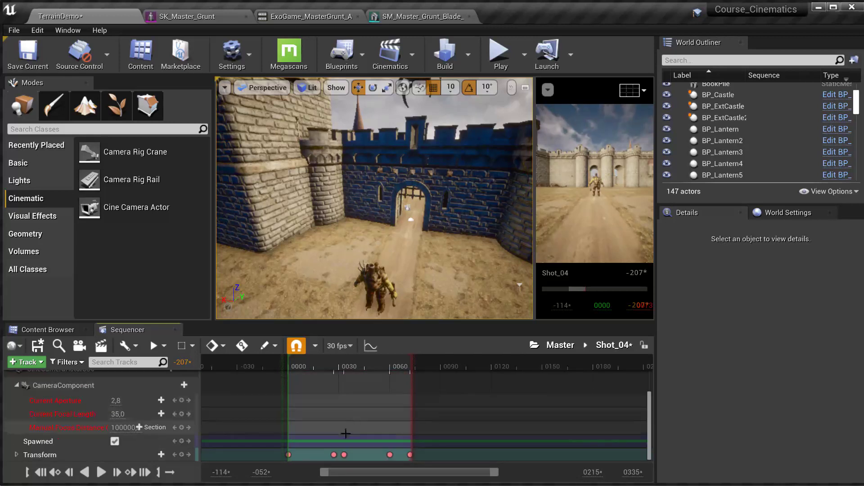
scroll(360, 423, "up", 3)
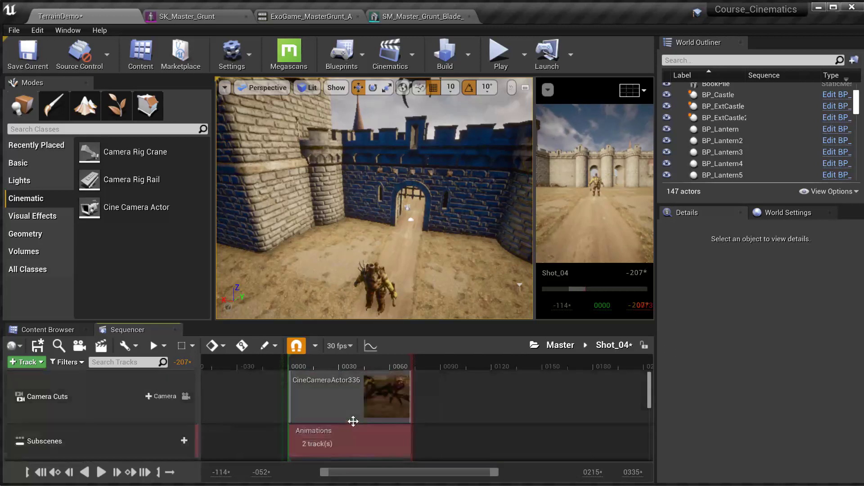
scroll(353, 421, "down", 1)
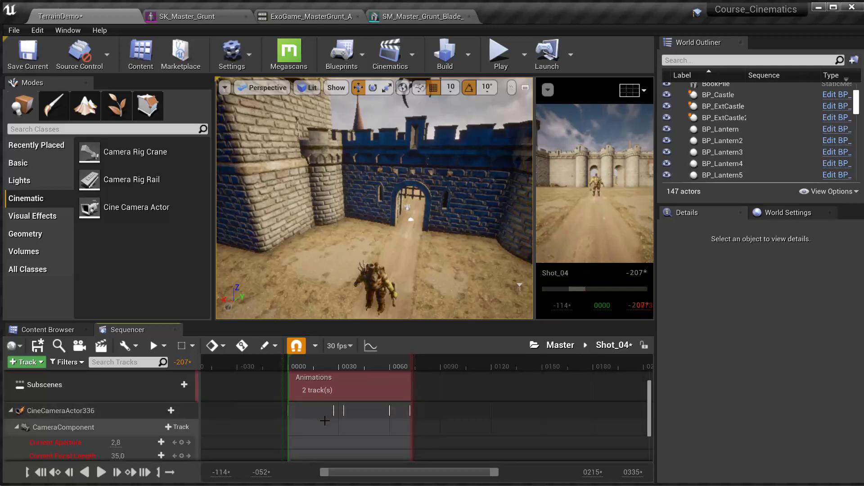